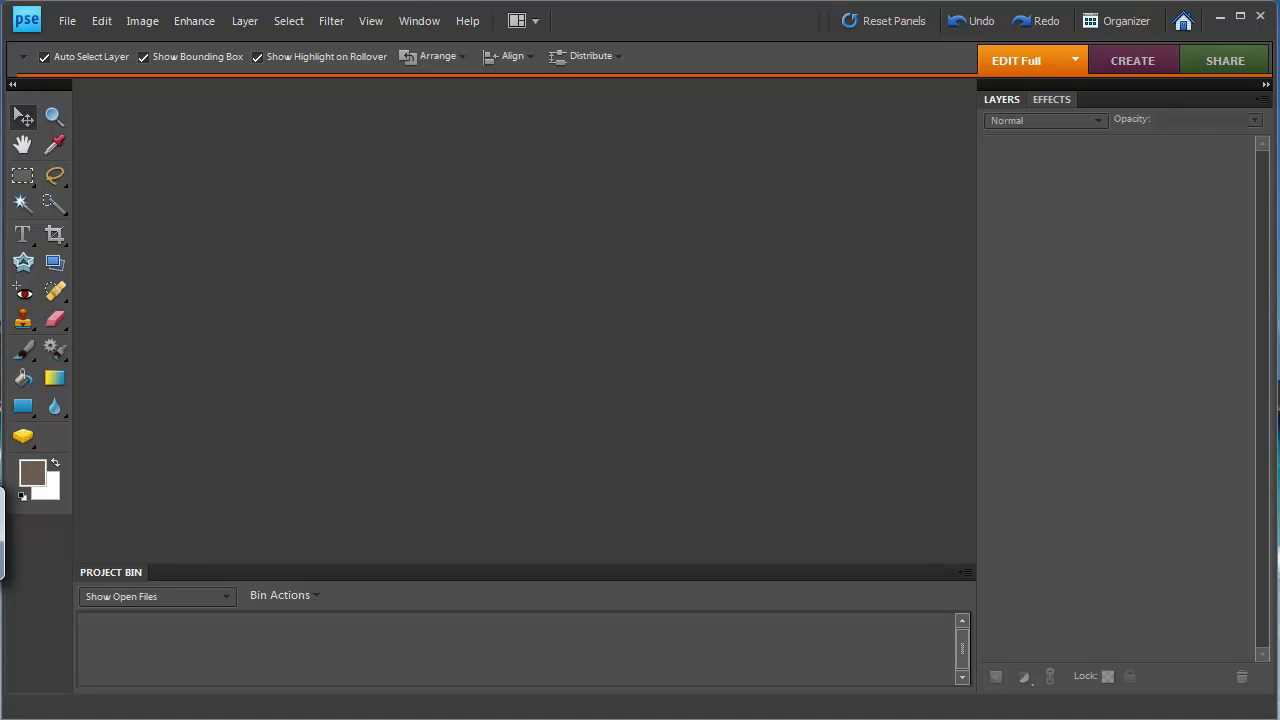
Step: Start Process Multiple Files with the MCS 20 prints folder as source and Same as Source output
left_click(70, 22)
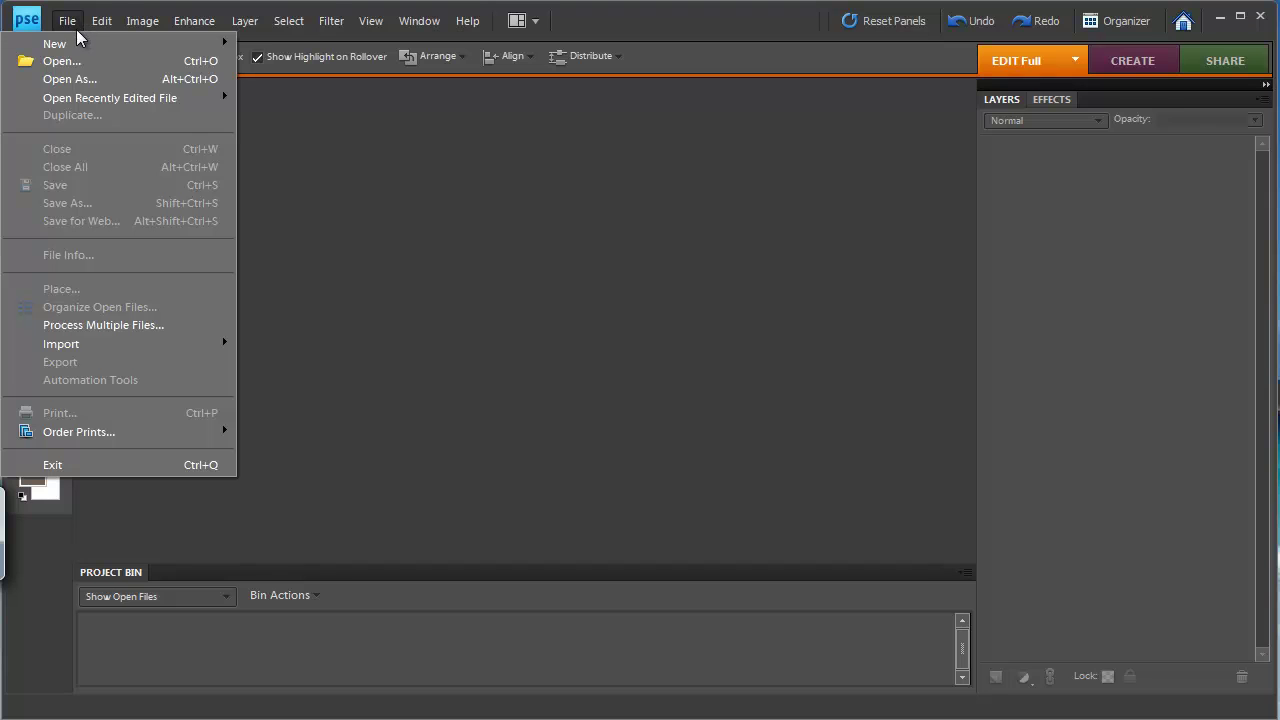
left_click(85, 325)
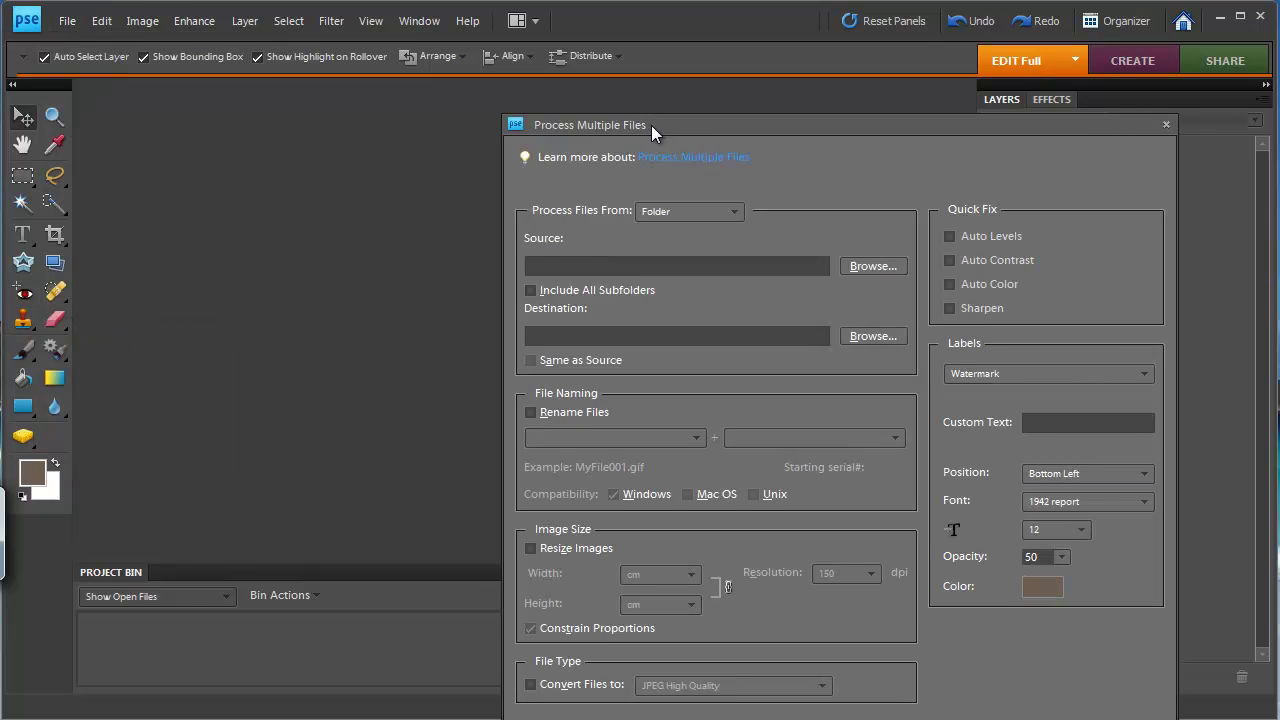
left_click_drag(651, 125, 458, 38)
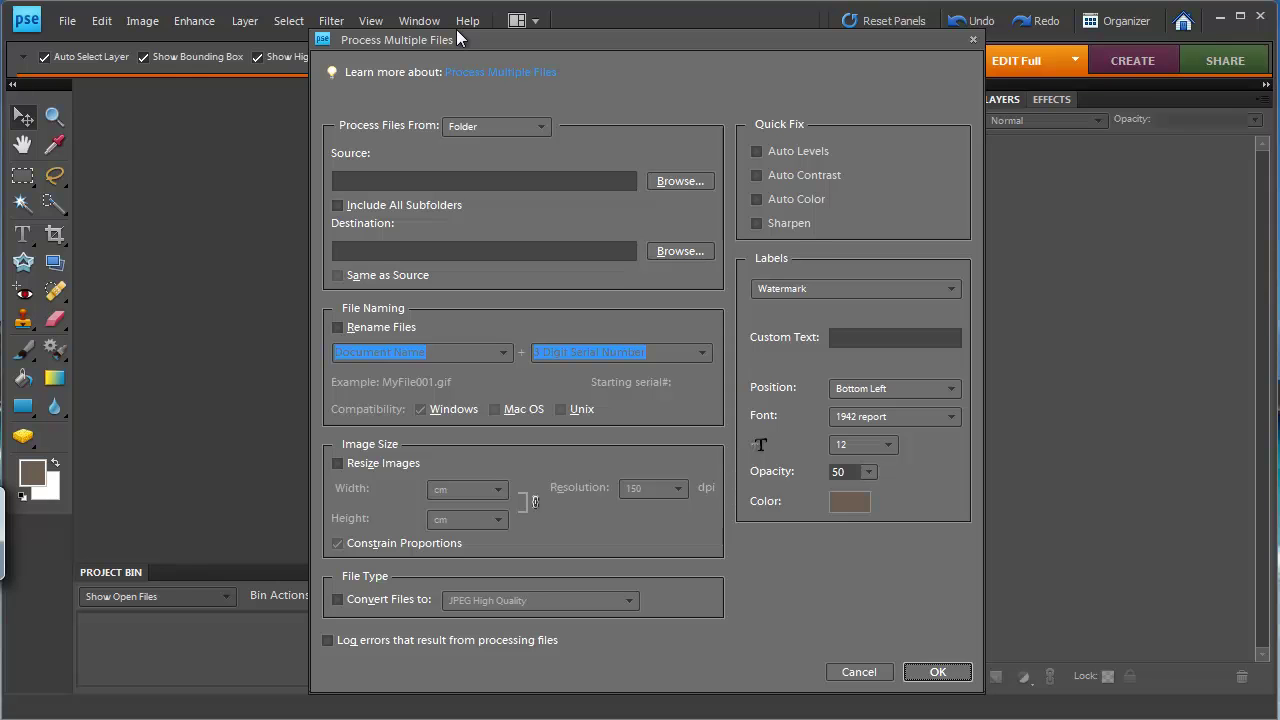
left_click(672, 187)
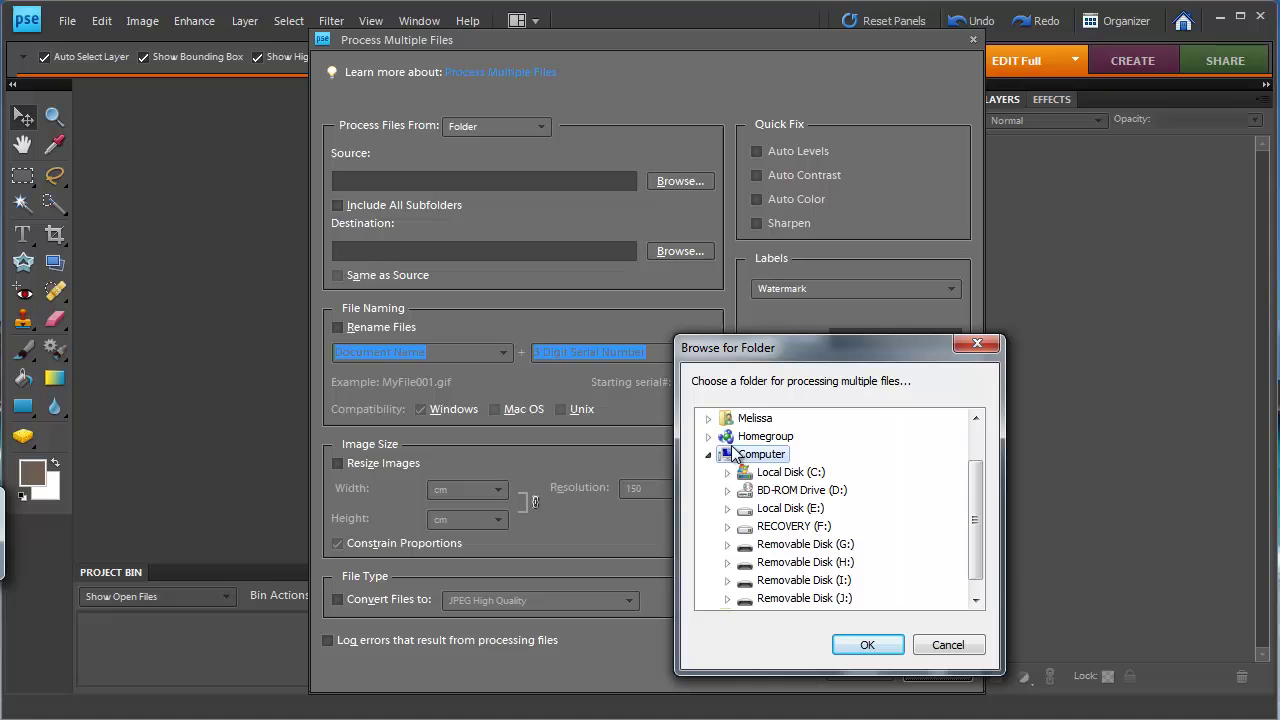
left_click(868, 645)
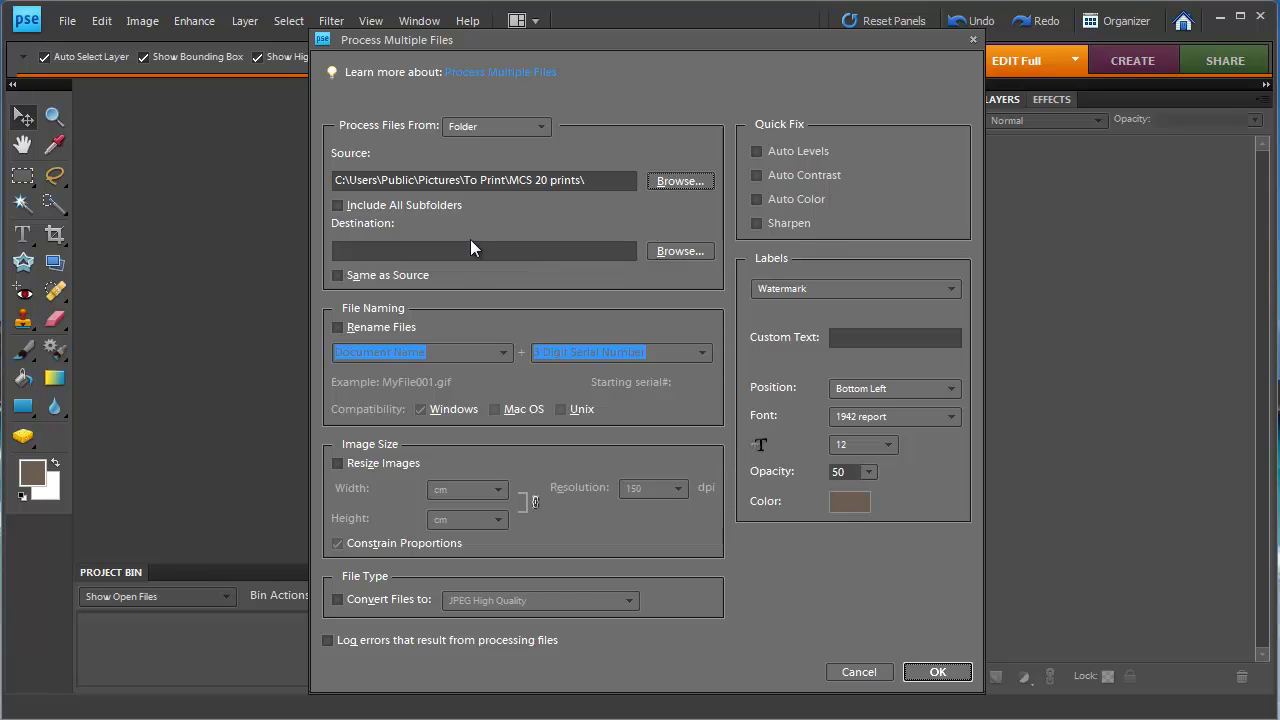
left_click(387, 276)
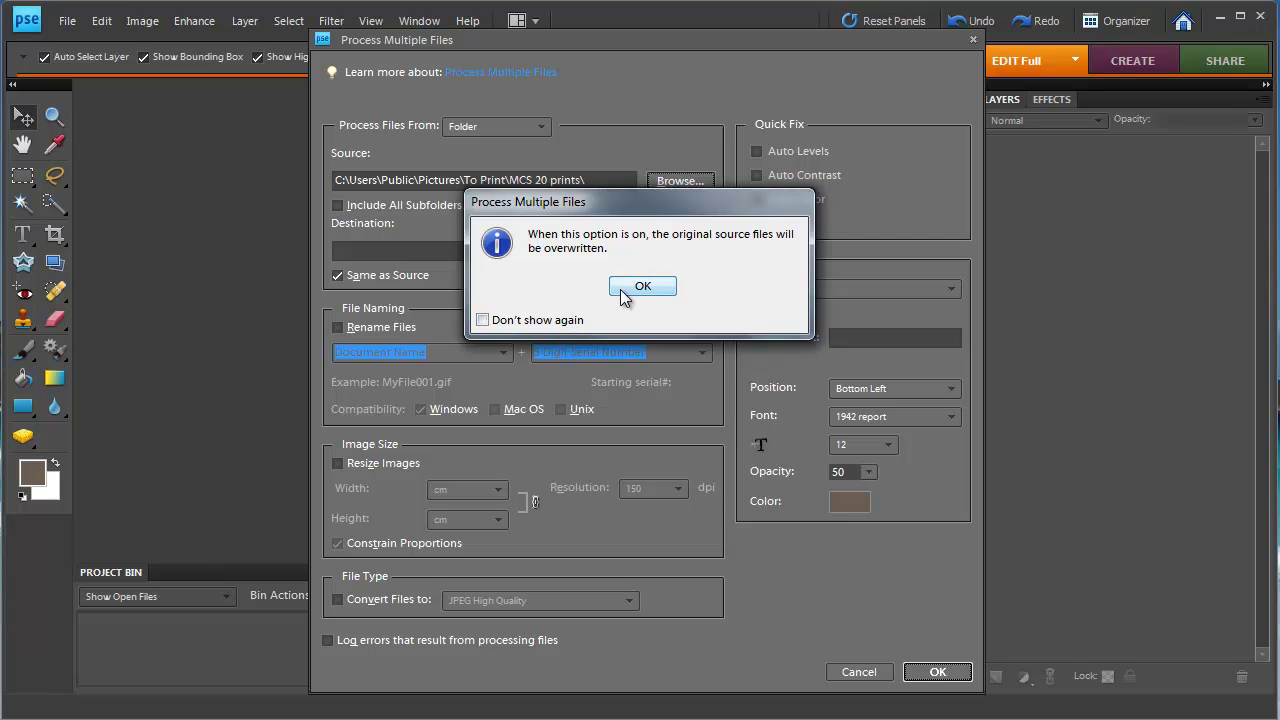
Step: Turn off Same as Source and send output to a watermark subfolder
left_click(611, 291)
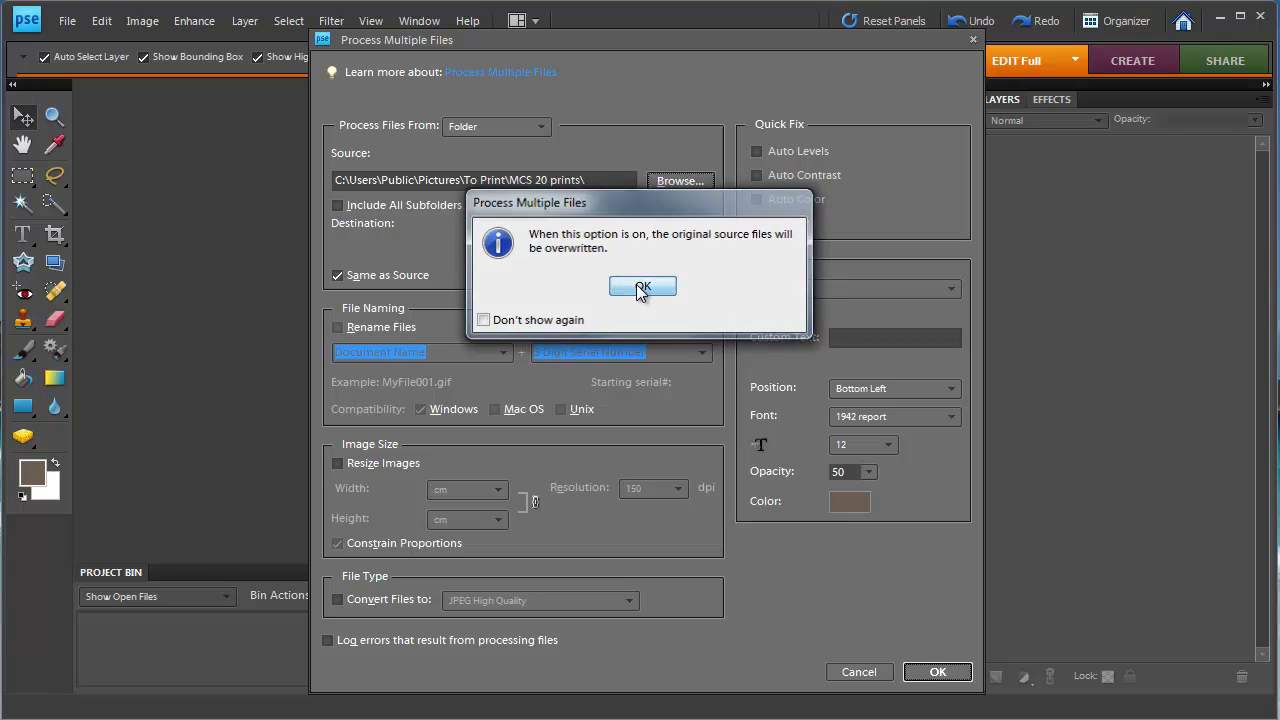
left_click(385, 274)
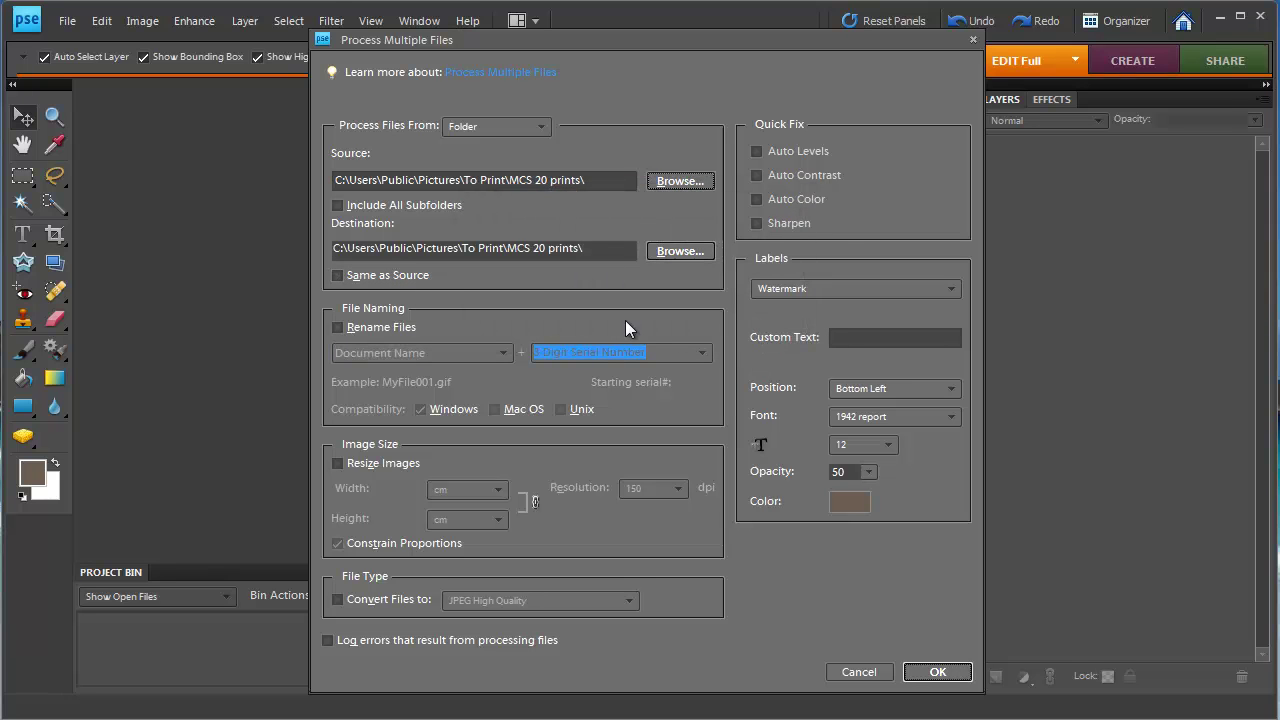
type("watermark")
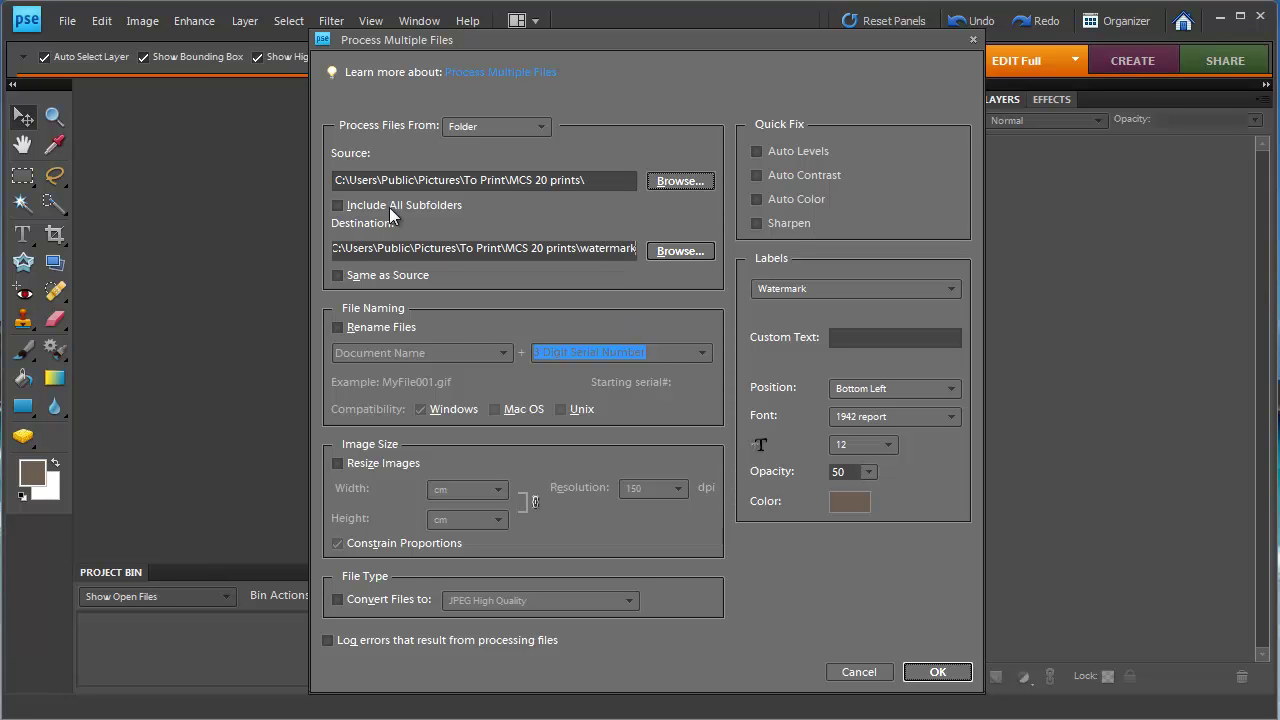
Step: Enable Rename Files as Document Name plus '_blog'
left_click(356, 327)
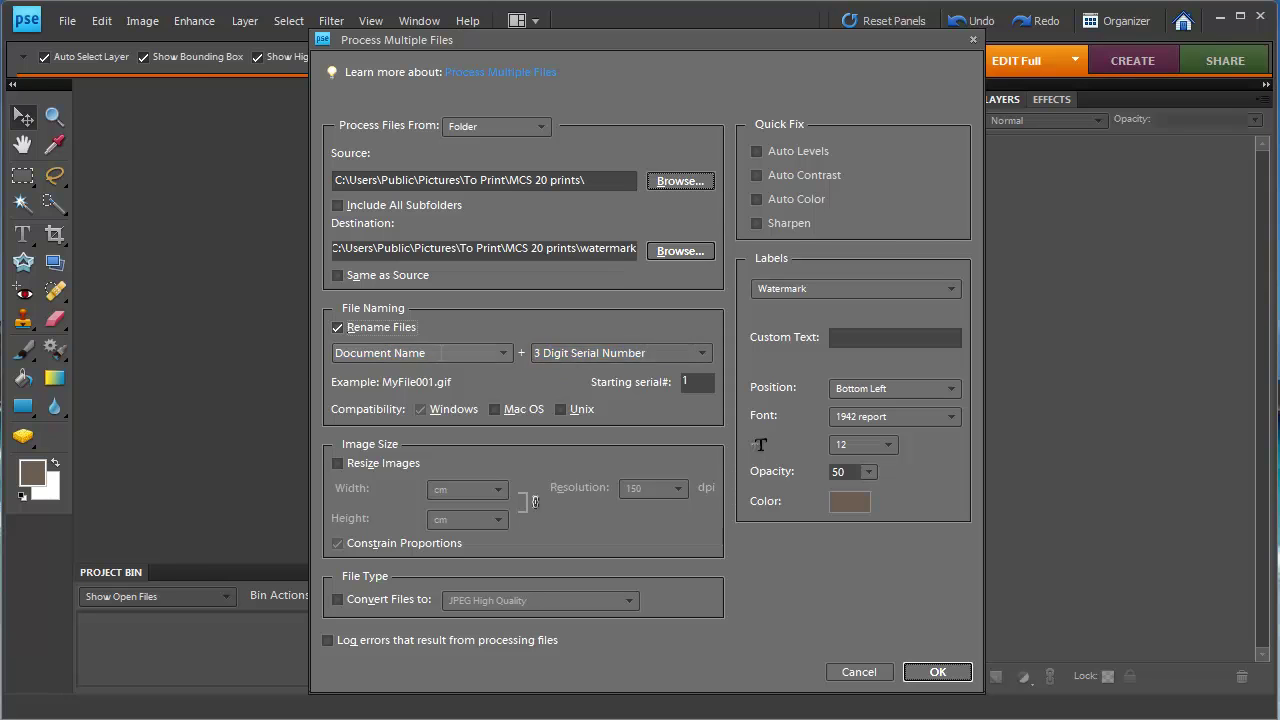
type("water")
key("BackSpace")
key("BackSpace")
key("BackSpace")
key("BackSpace")
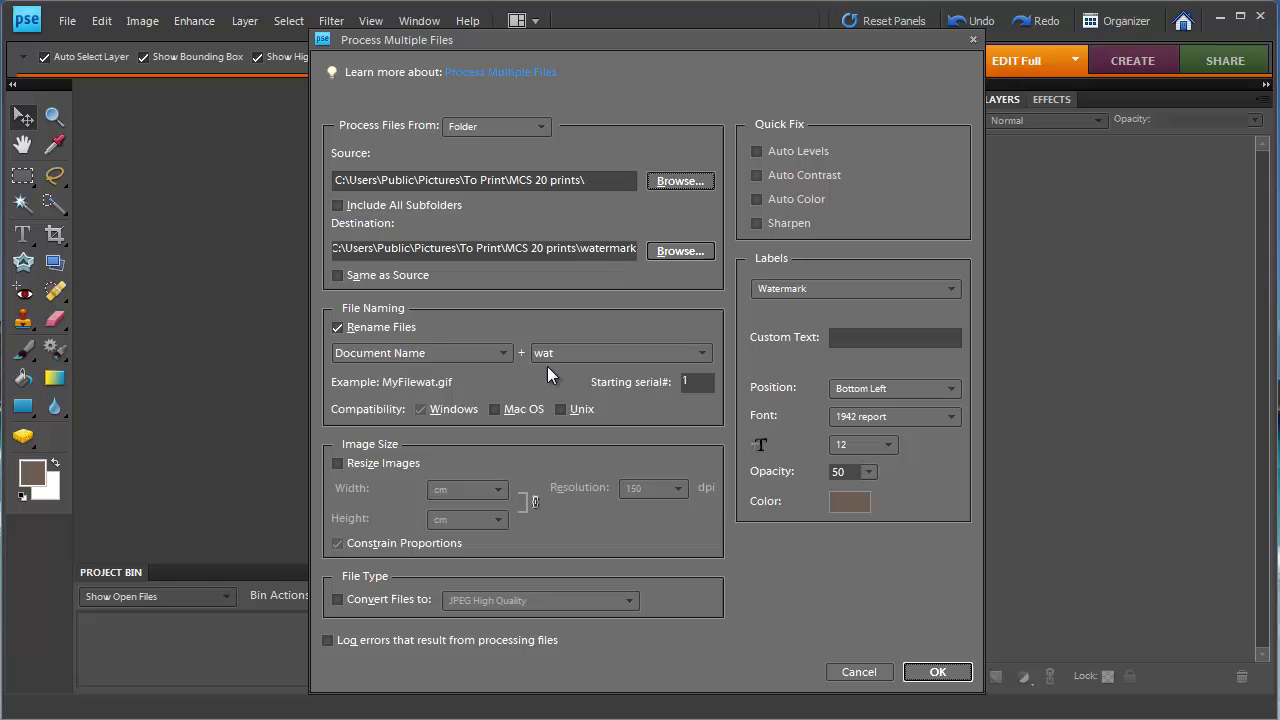
key("BackSpace")
type("_b")
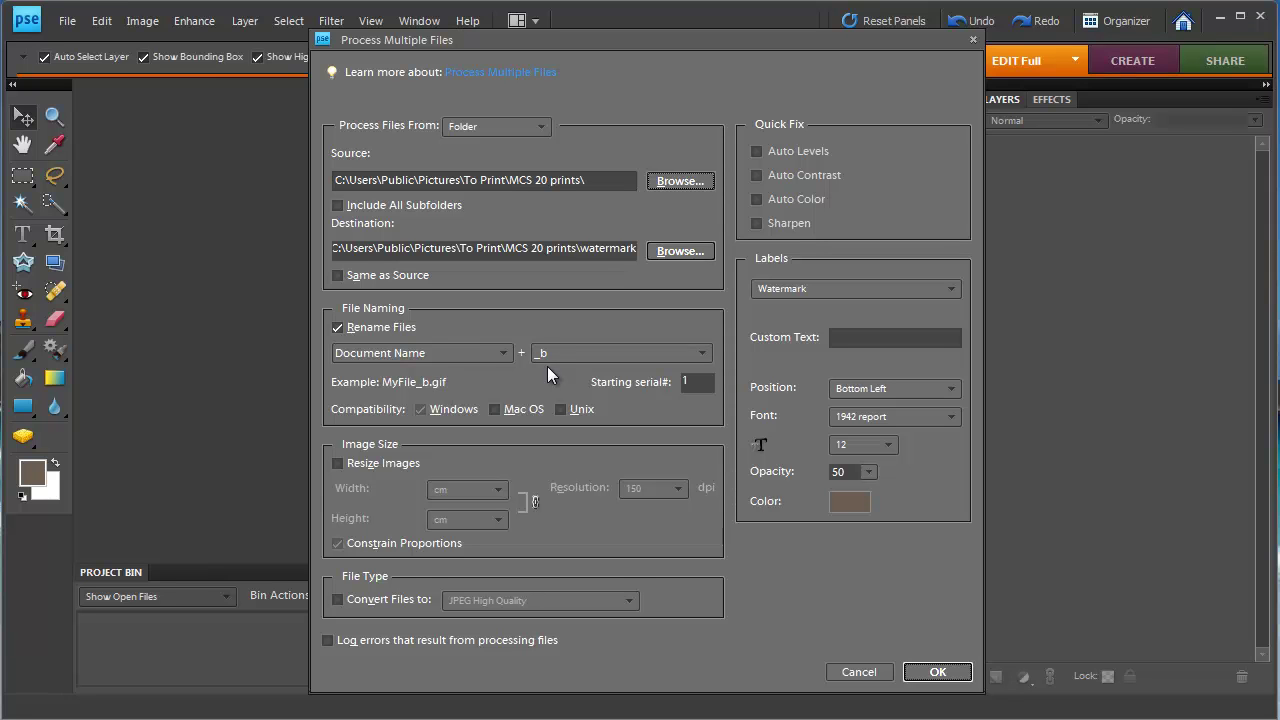
type("log")
Step: Resize every image to 600 pixels wide at 72 dpi
left_click(336, 463)
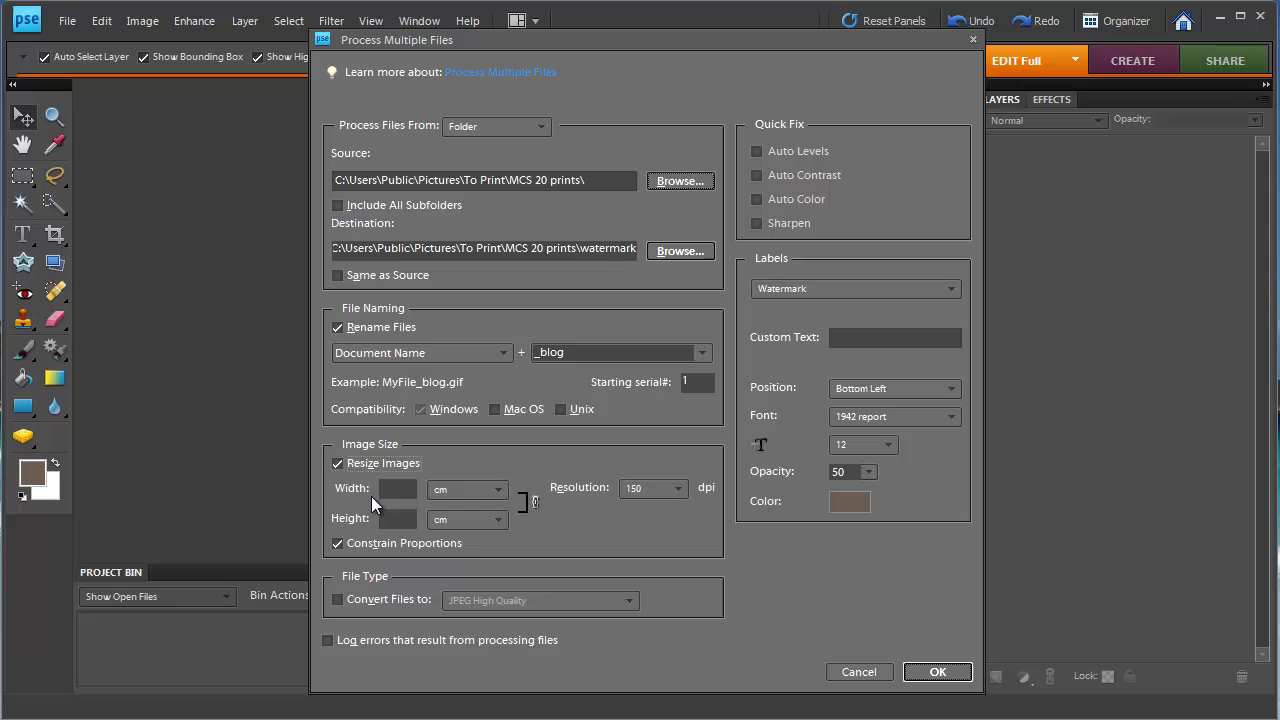
left_click(648, 489)
left_click(645, 513)
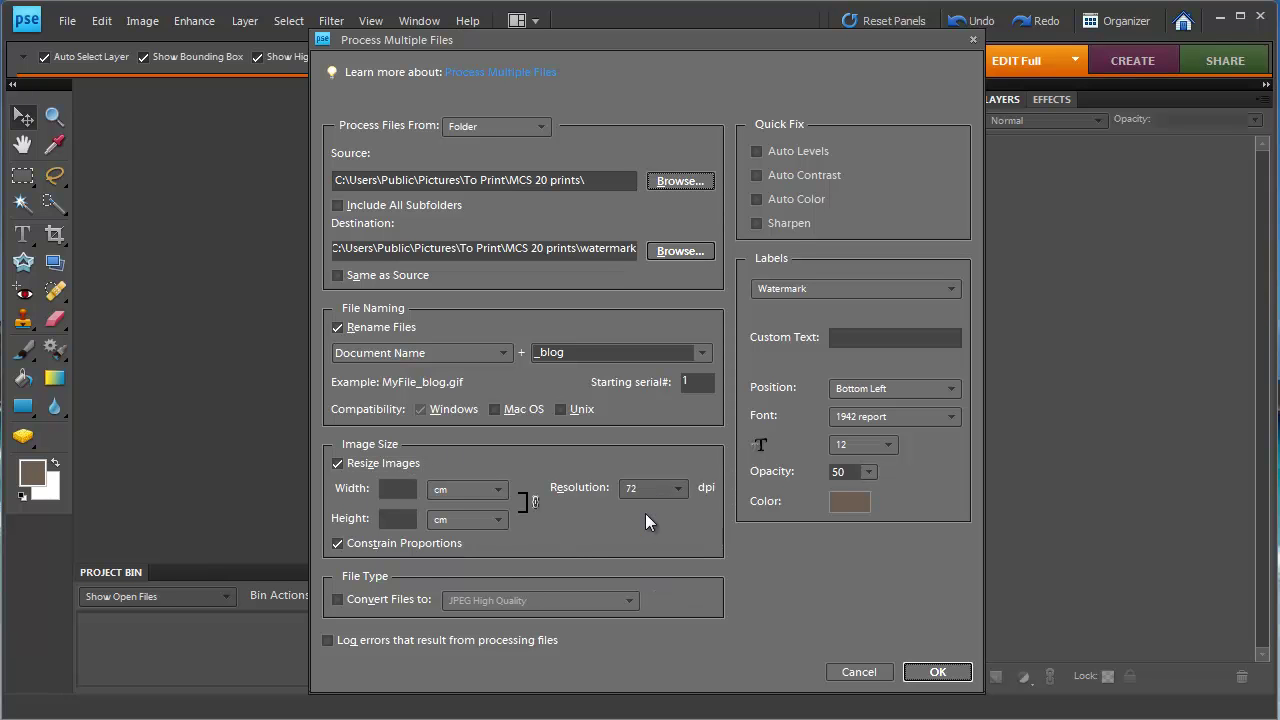
left_click(440, 491)
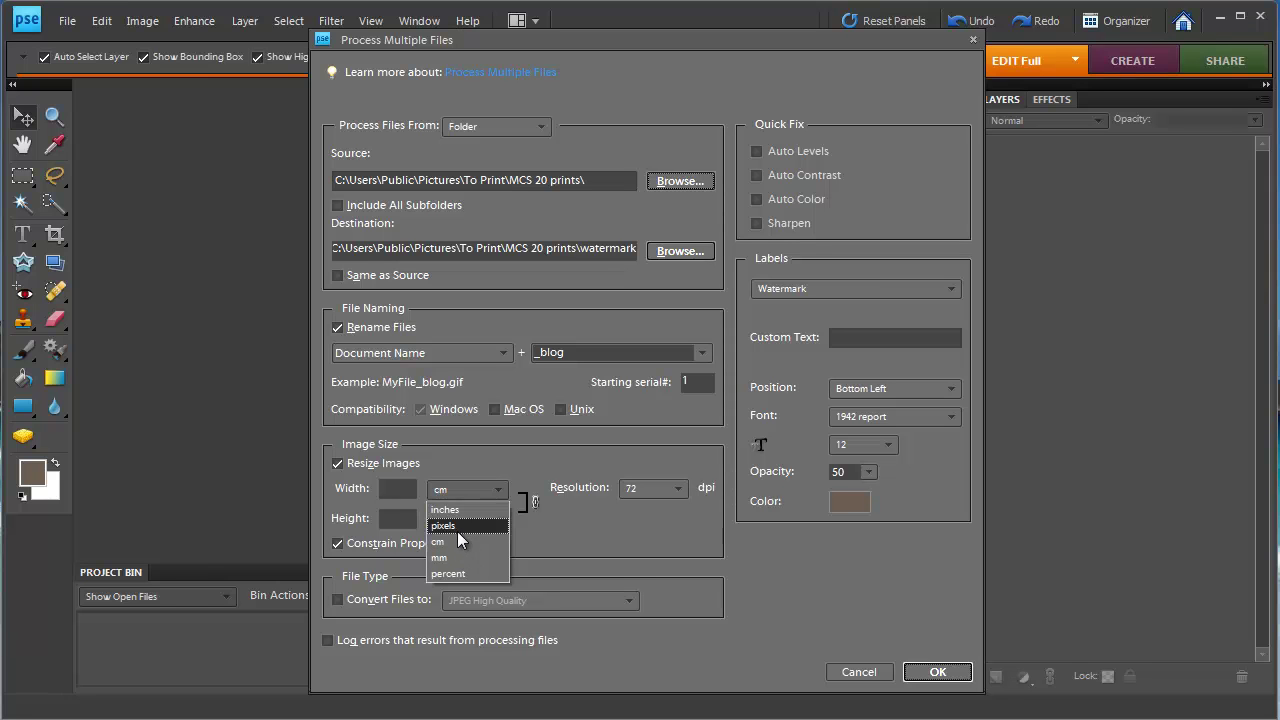
left_click(458, 526)
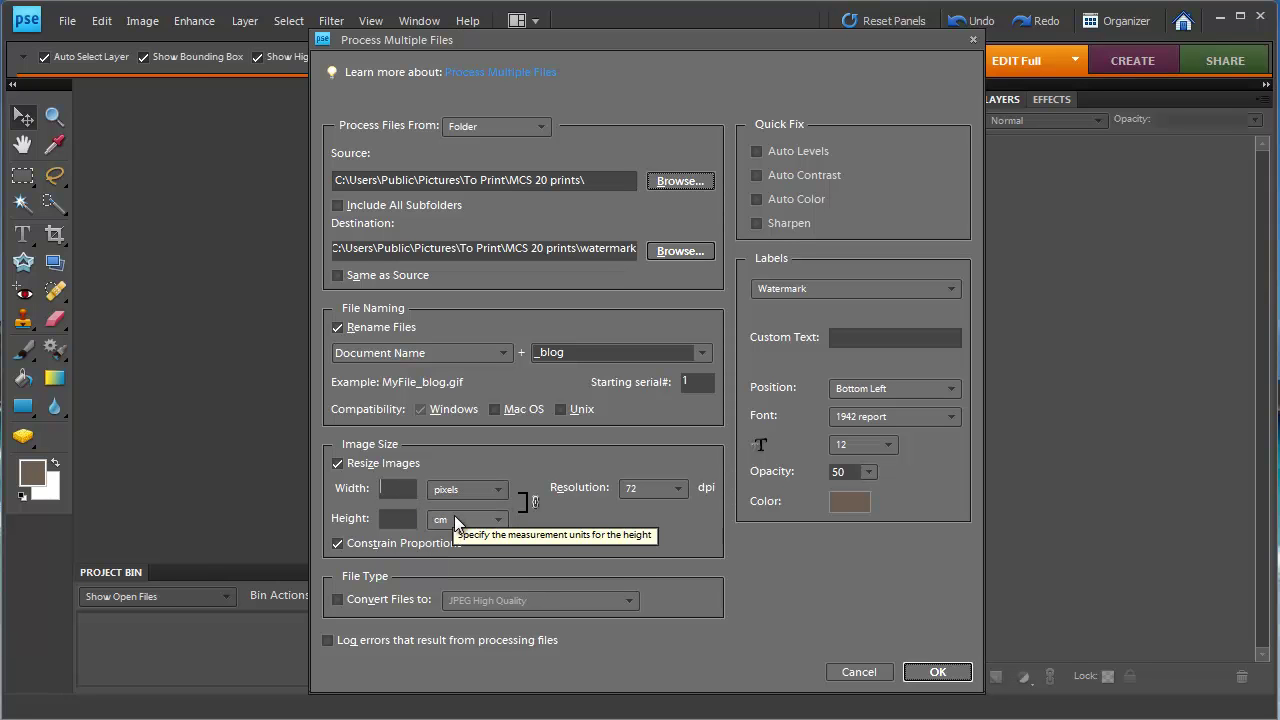
type("600")
key("Tab")
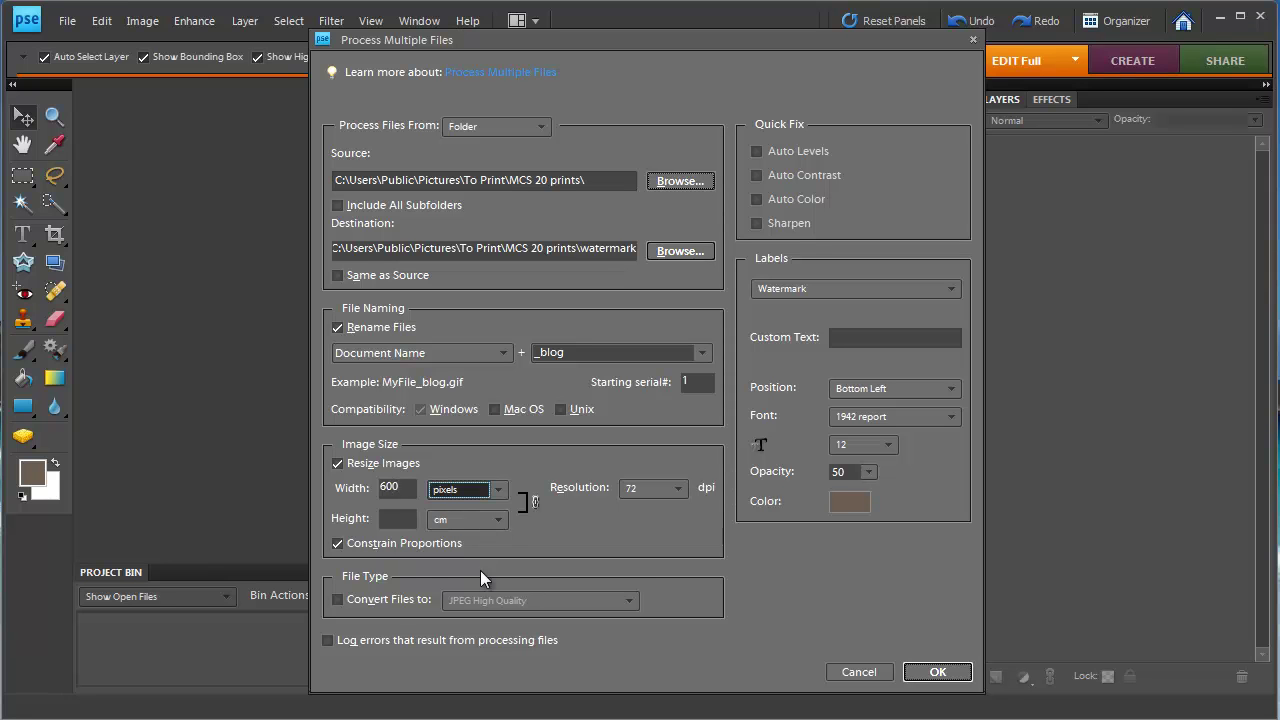
Step: Convert output to JPEG Medium Quality and apply Auto Levels and Sharpen
left_click(408, 601)
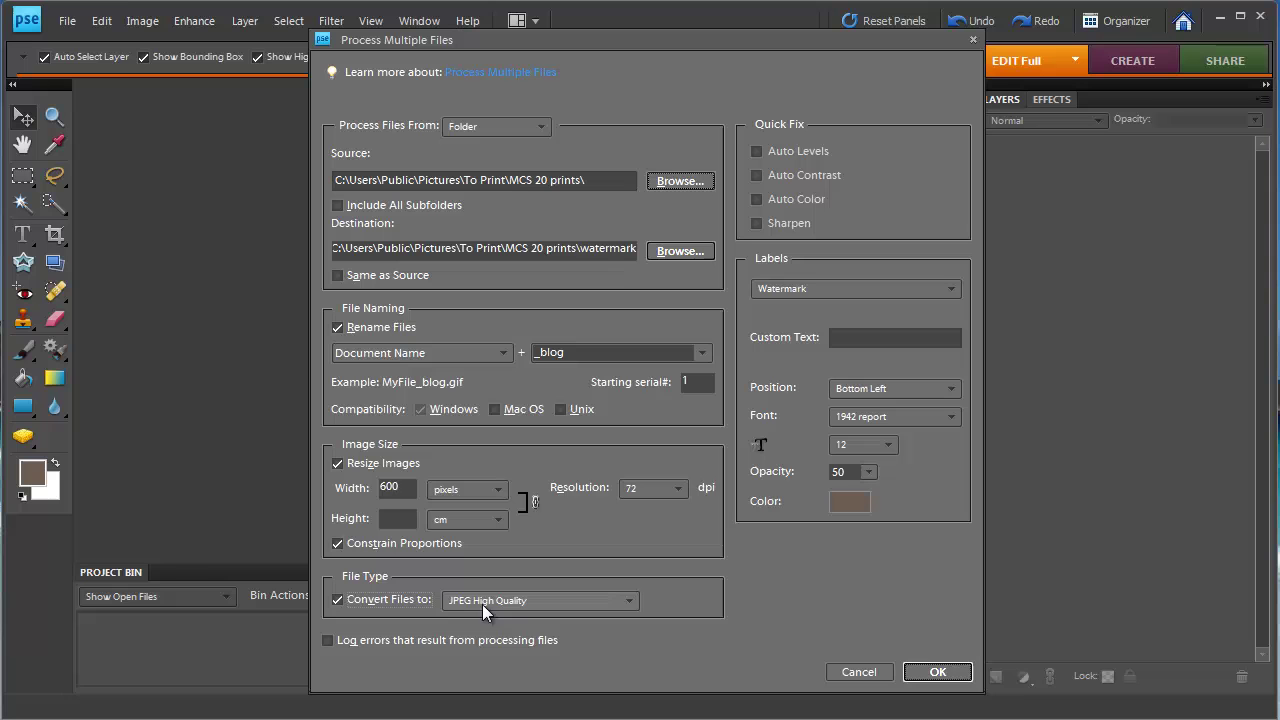
left_click(490, 601)
left_click(503, 701)
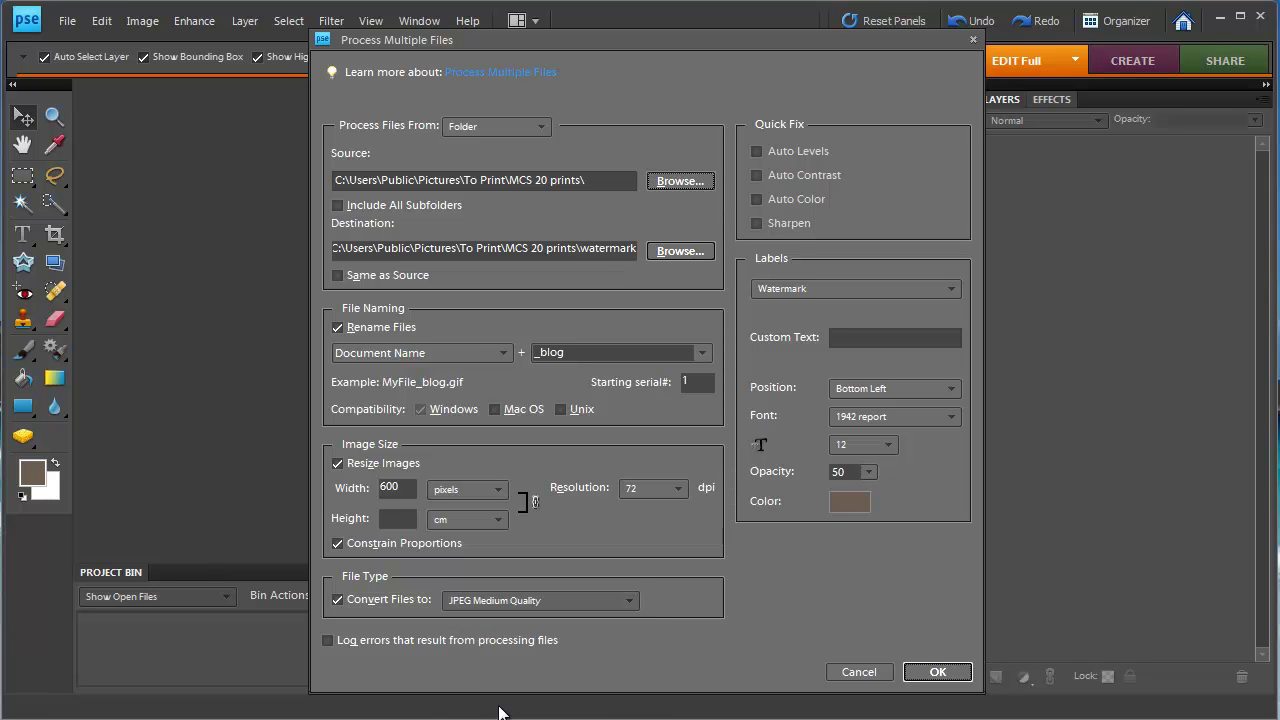
left_click(758, 151)
left_click(758, 223)
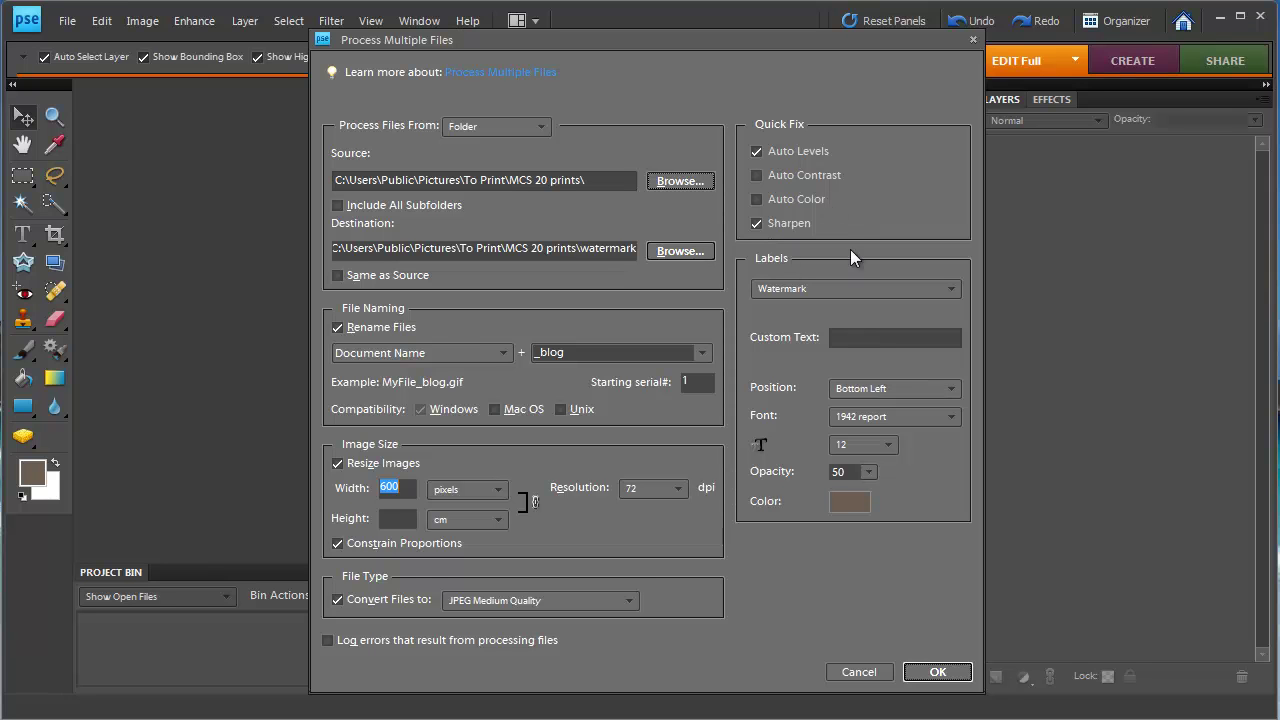
Step: Enter a © copyright notice with the photographer's name as the watermark's custom text
left_click(842, 340)
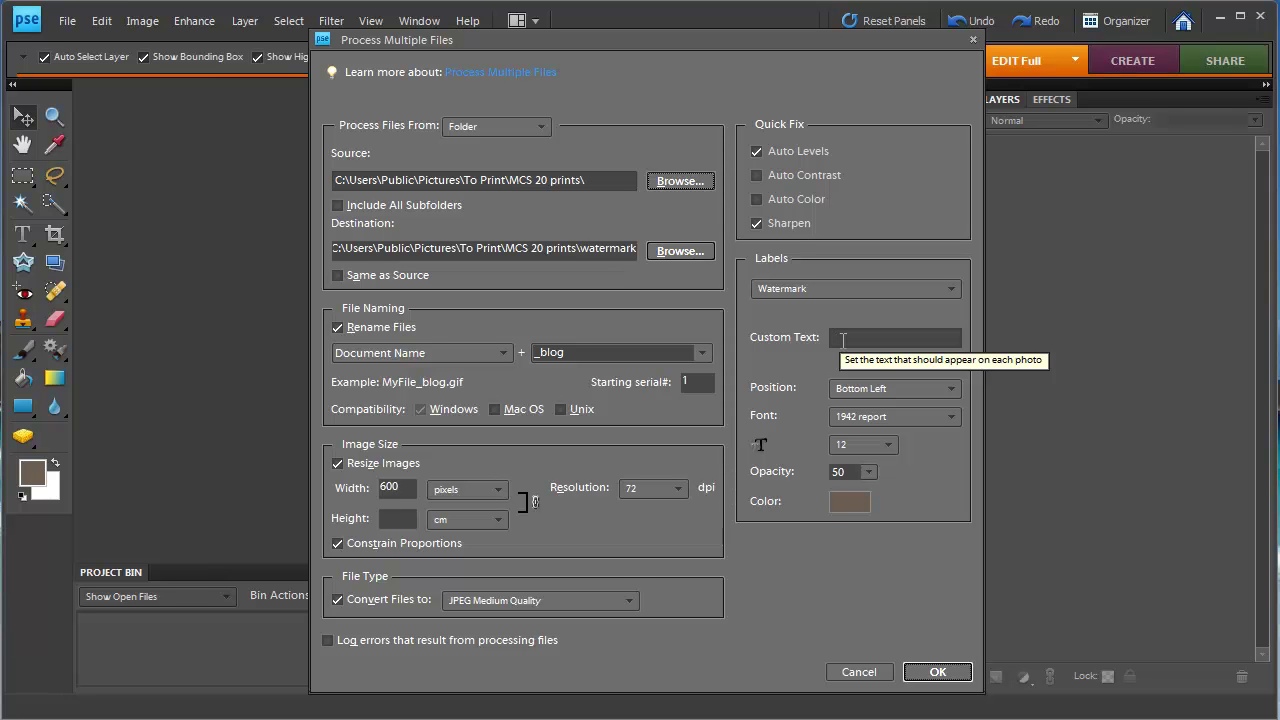
key("alt")
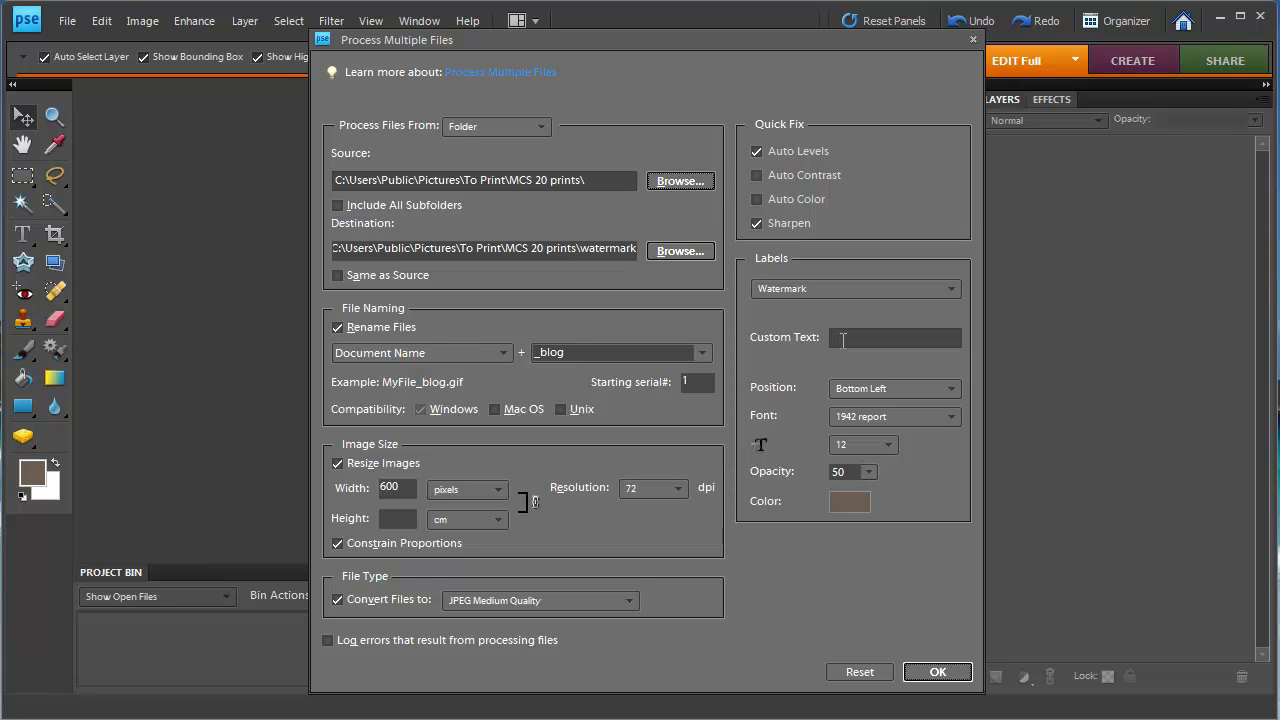
type("© Melissa Shanui")
key("BackSpace")
key("BackSpace")
type("hun")
Step: Position the watermark at Bottom Right in the Arial Narrow font
left_click(955, 387)
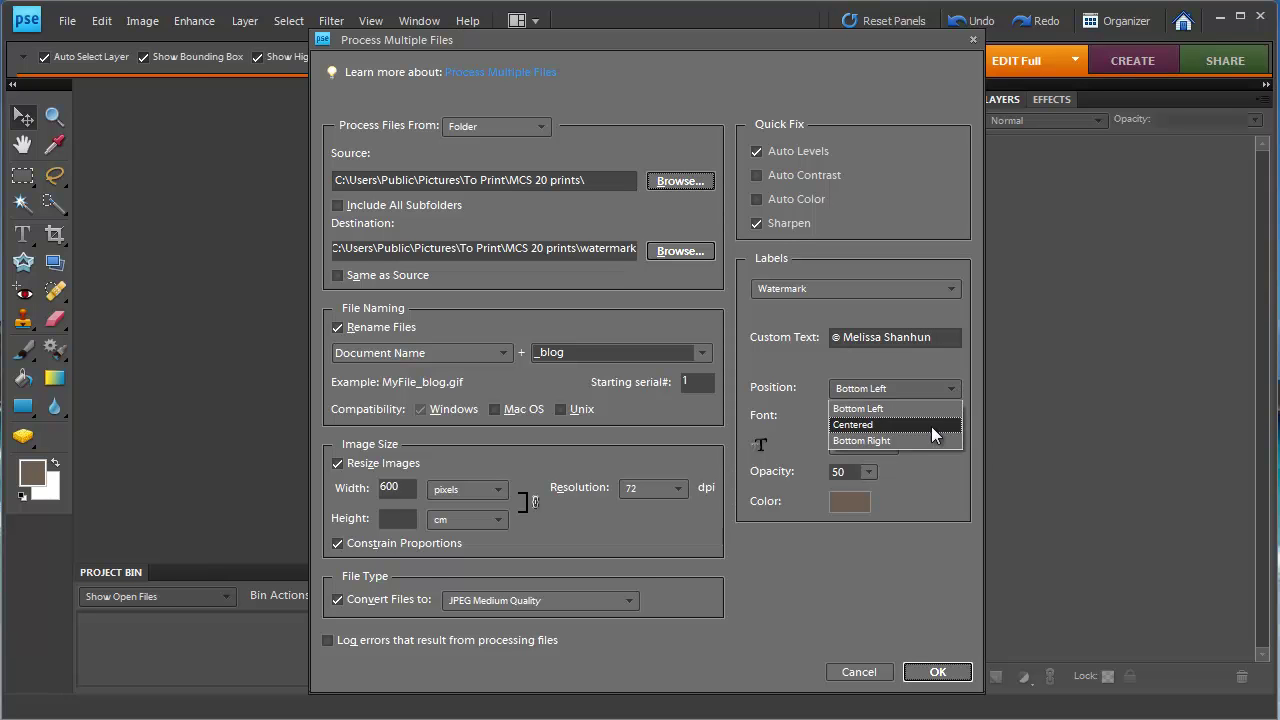
left_click(922, 436)
left_click(888, 418)
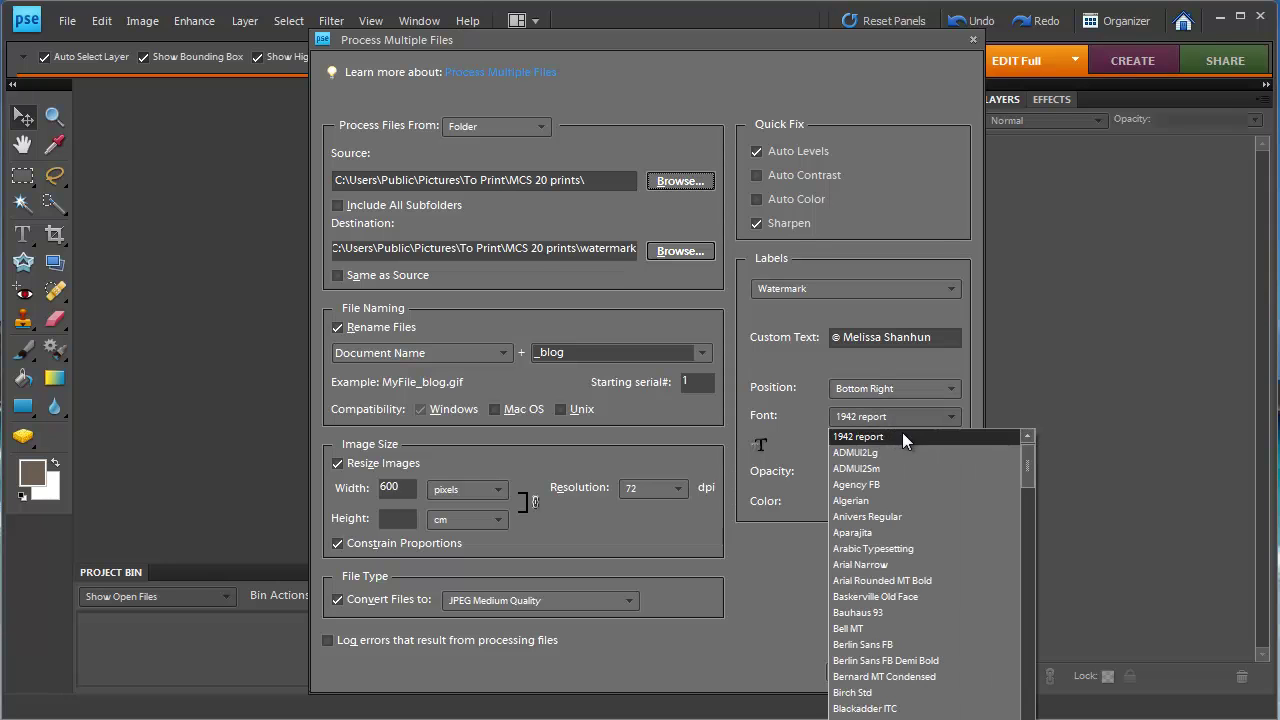
left_click(889, 415)
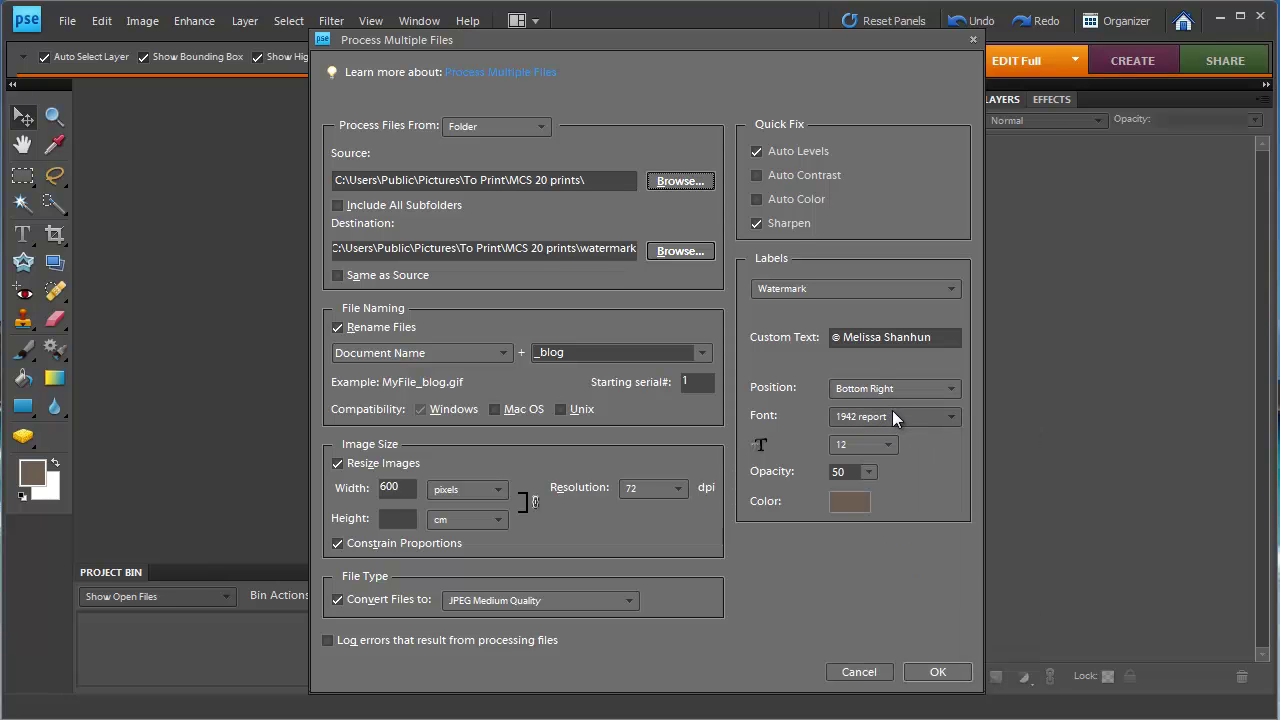
left_click(907, 418)
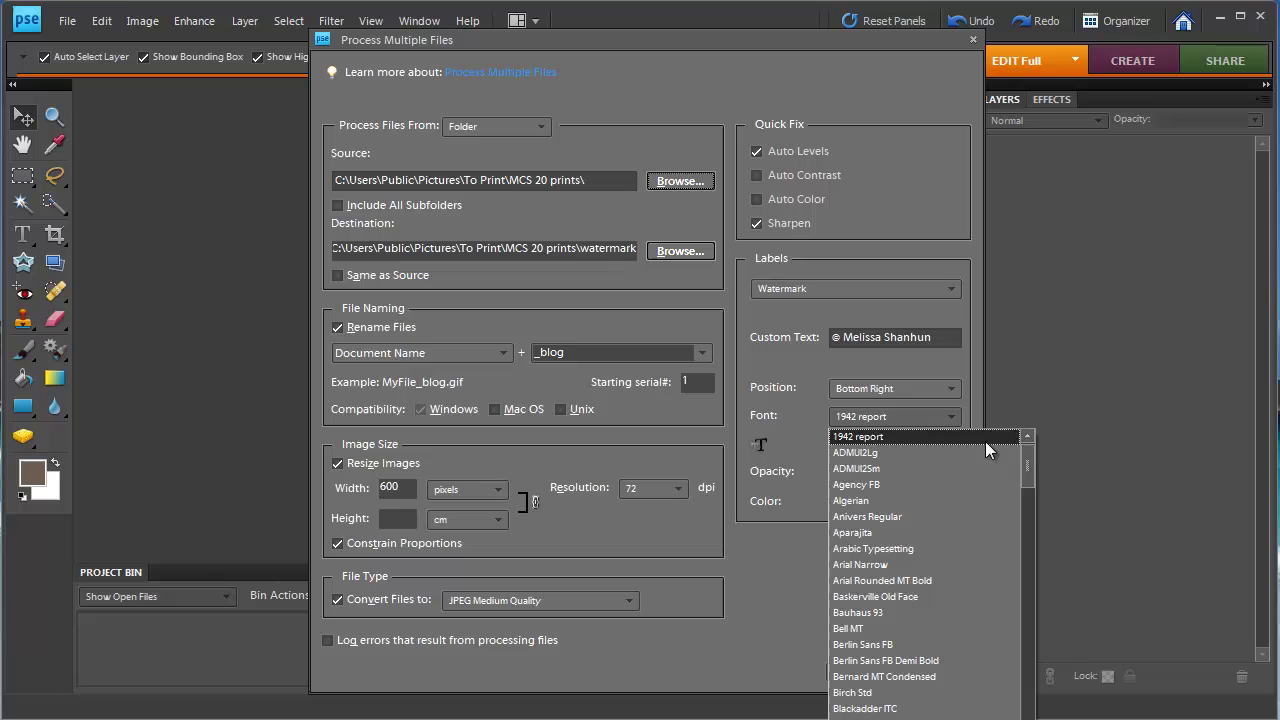
left_click(910, 566)
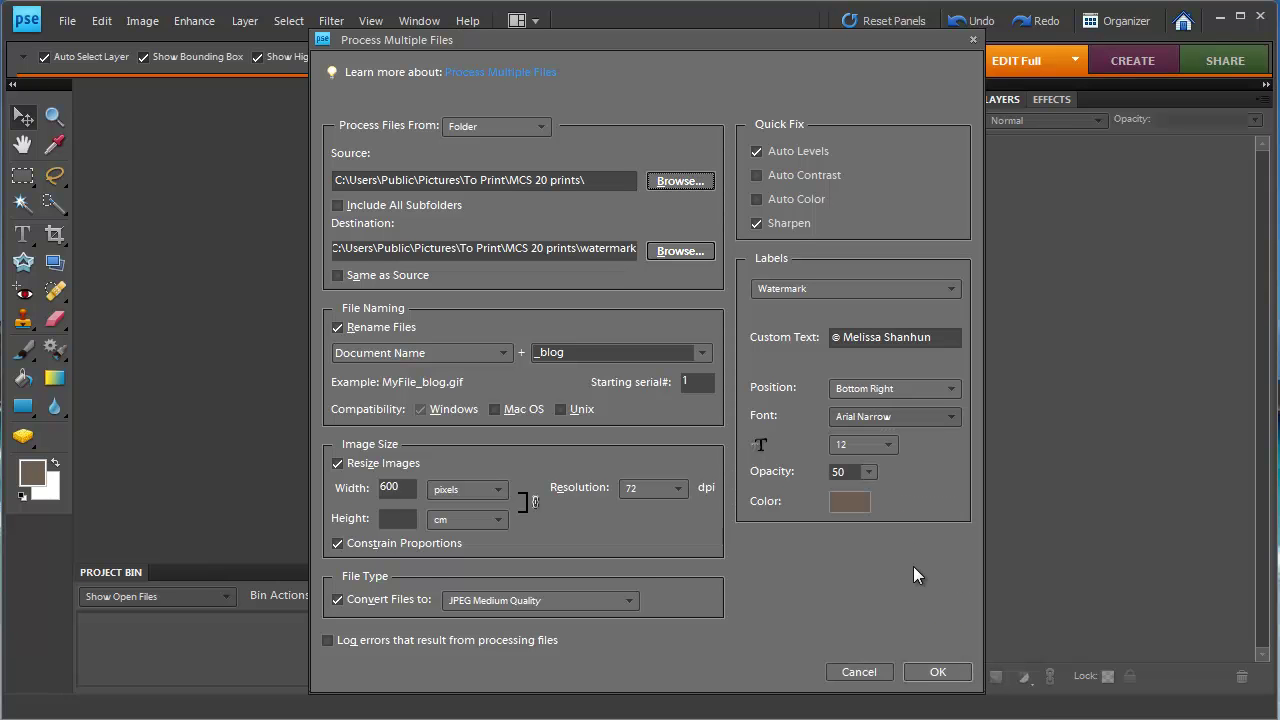
Step: Make the watermark colour white and run the batch
left_click(849, 501)
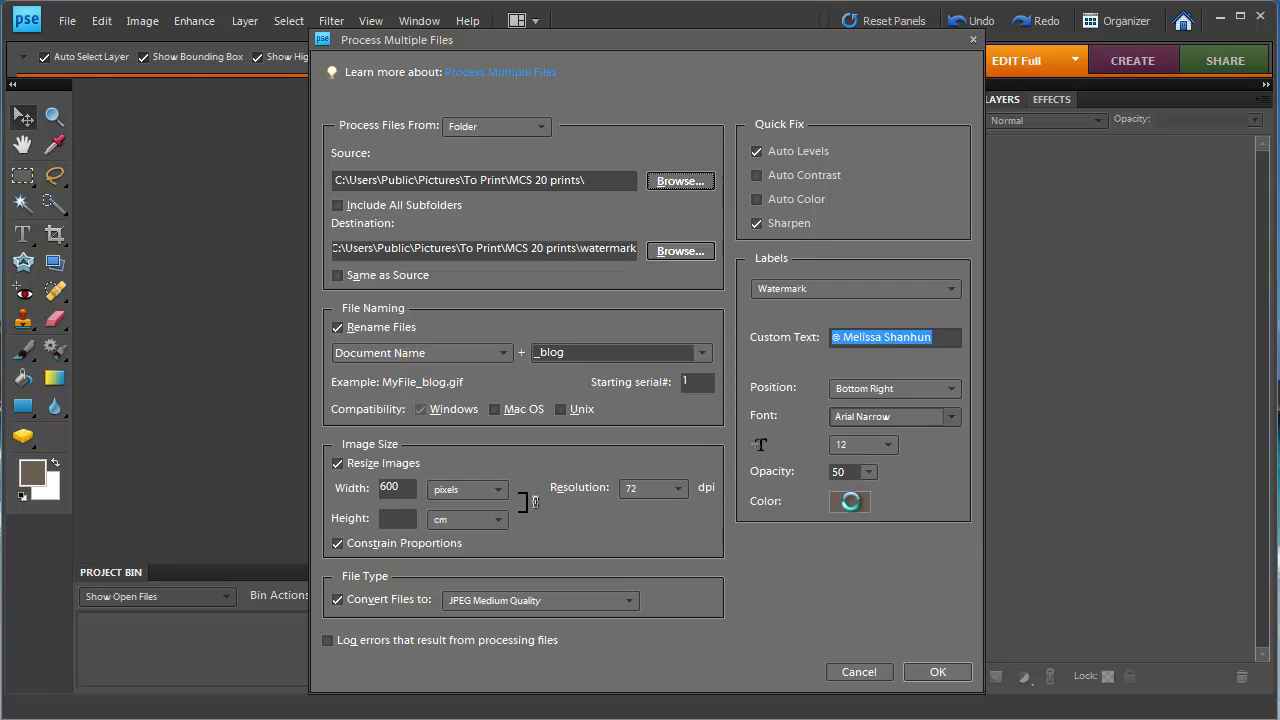
left_click_drag(867, 388, 748, 532)
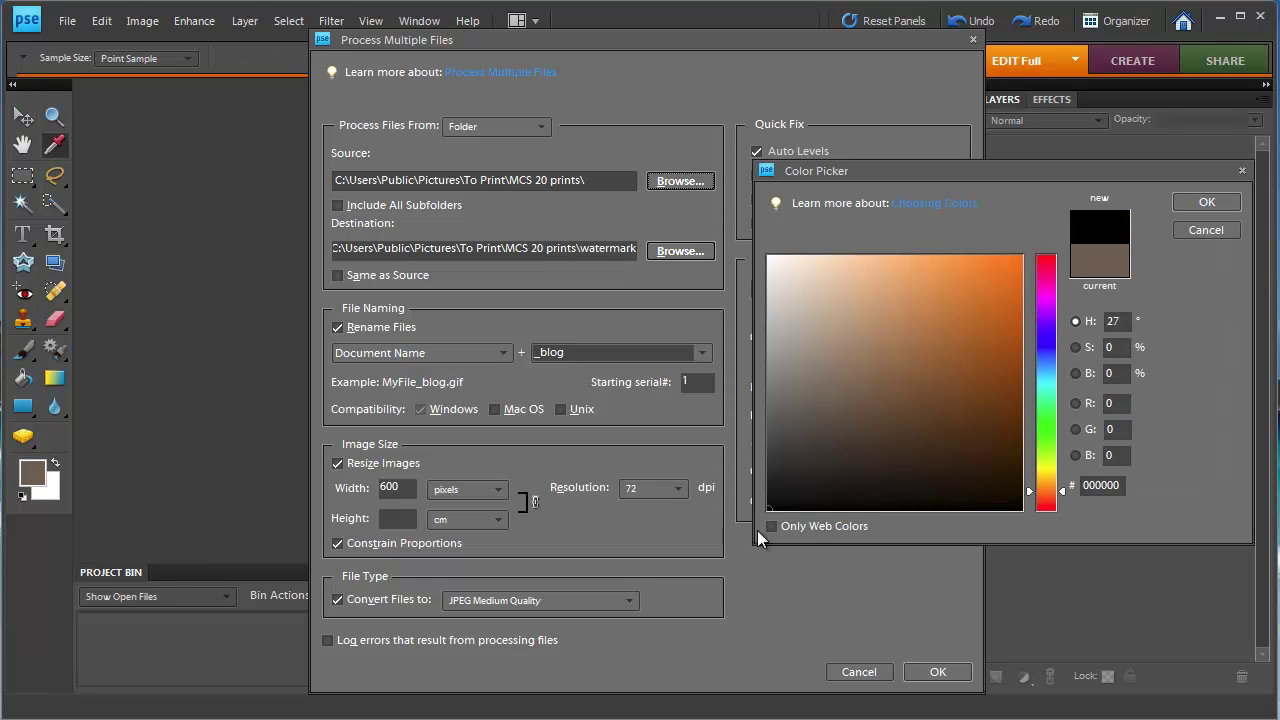
mouse_move(800, 430)
left_mouse_down()
mouse_move(780, 394)
mouse_move(757, 207)
left_mouse_up()
left_click(1203, 204)
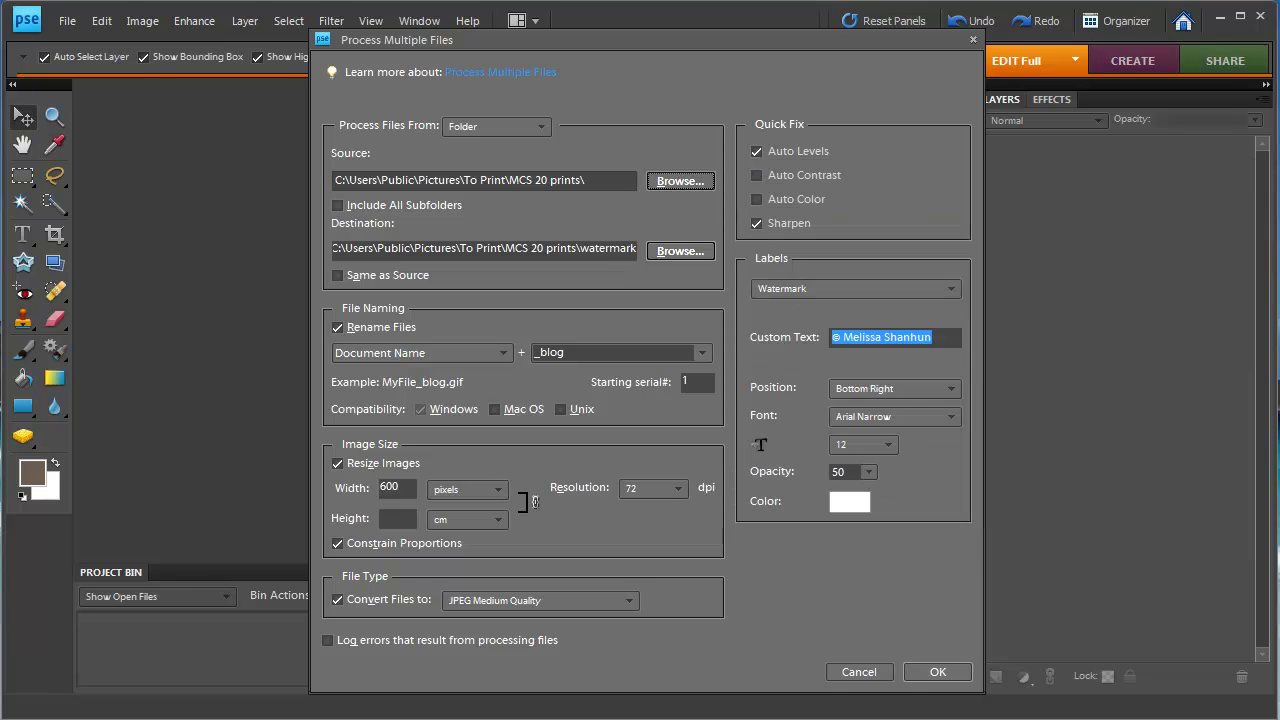
left_click(927, 676)
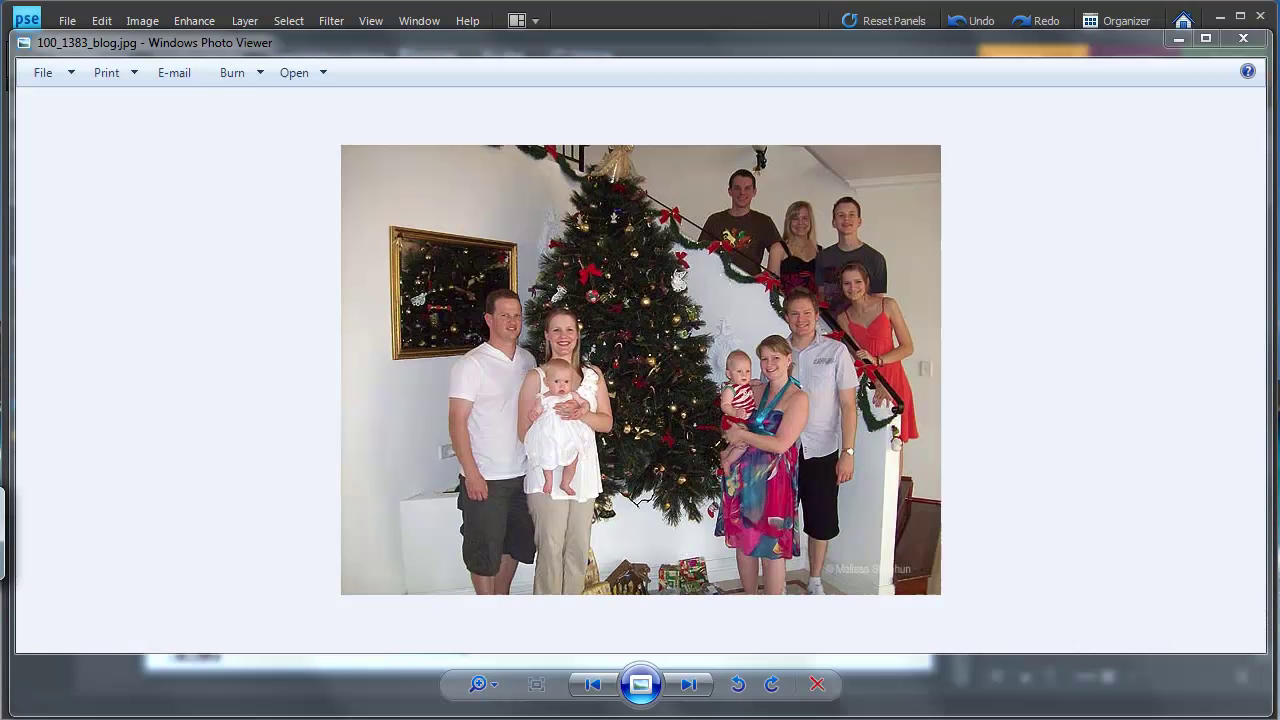
Step: Step through the _blog outputs up to 2009 12 25_Christmas Day_0029-1_blog.jpg, checking each watermark
left_click(688, 684)
left_click(688, 684)
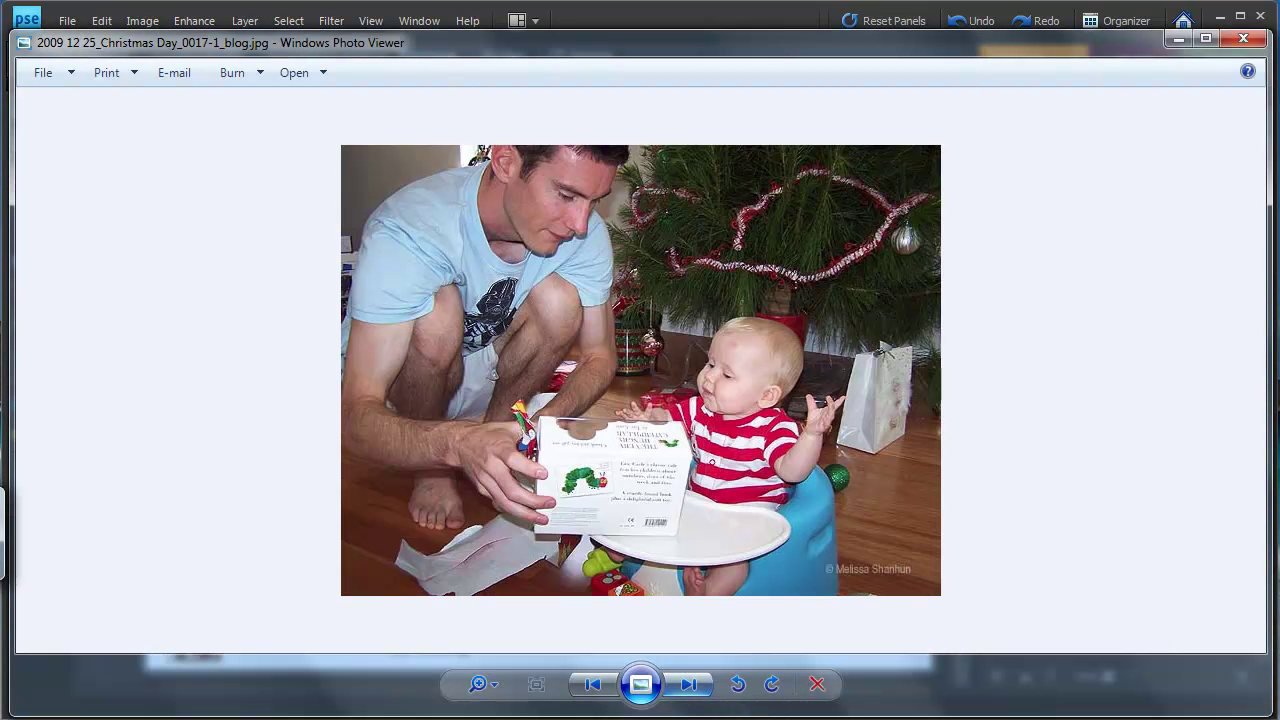
left_click(688, 684)
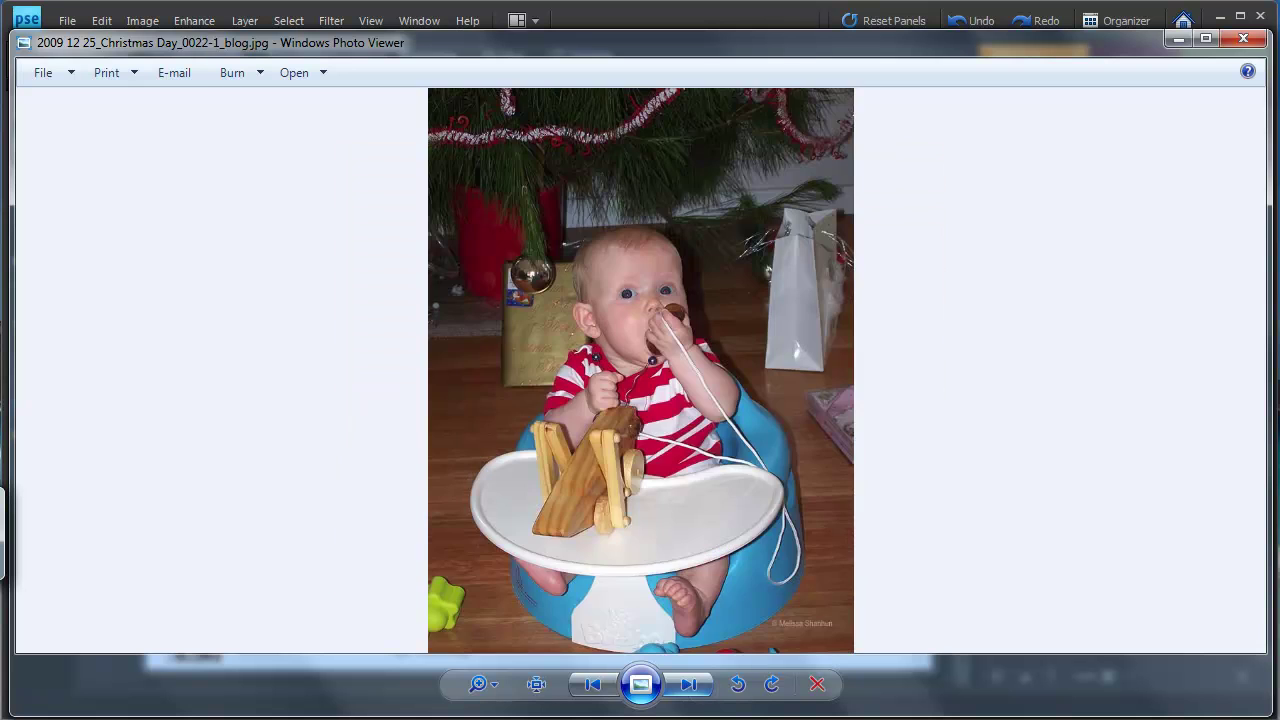
key("Right")
key("Right")
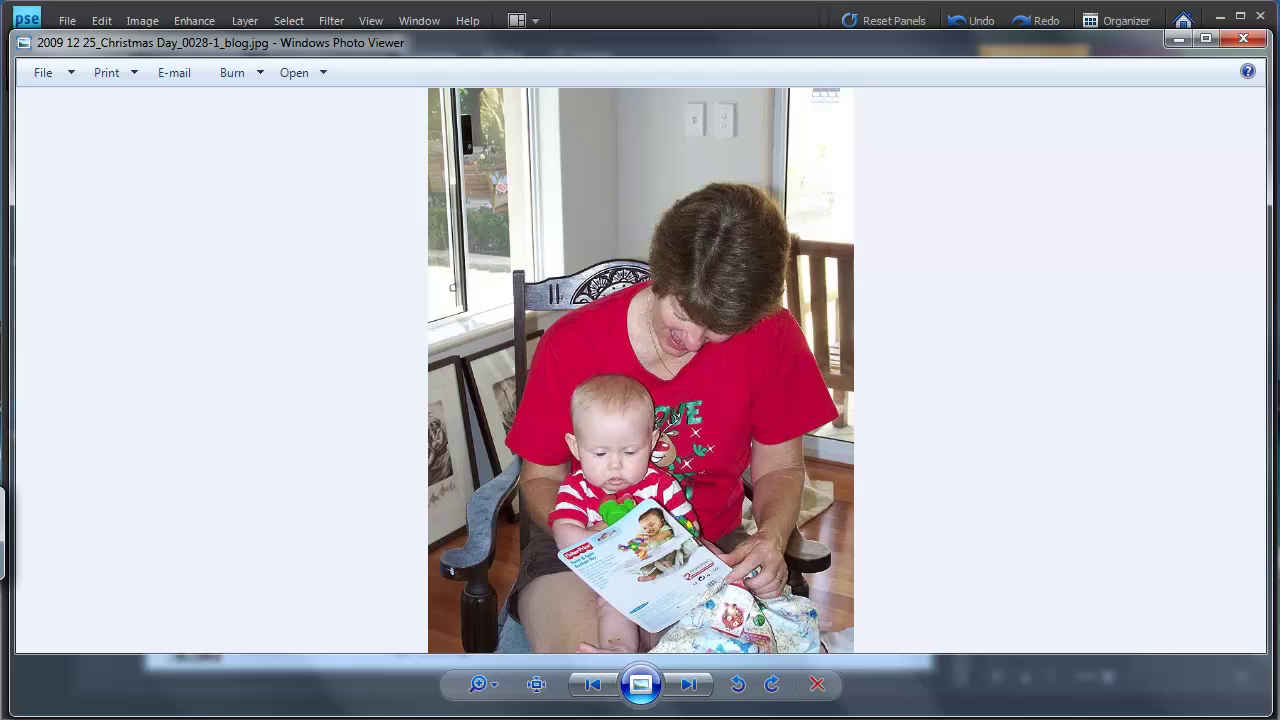
left_click(688, 684)
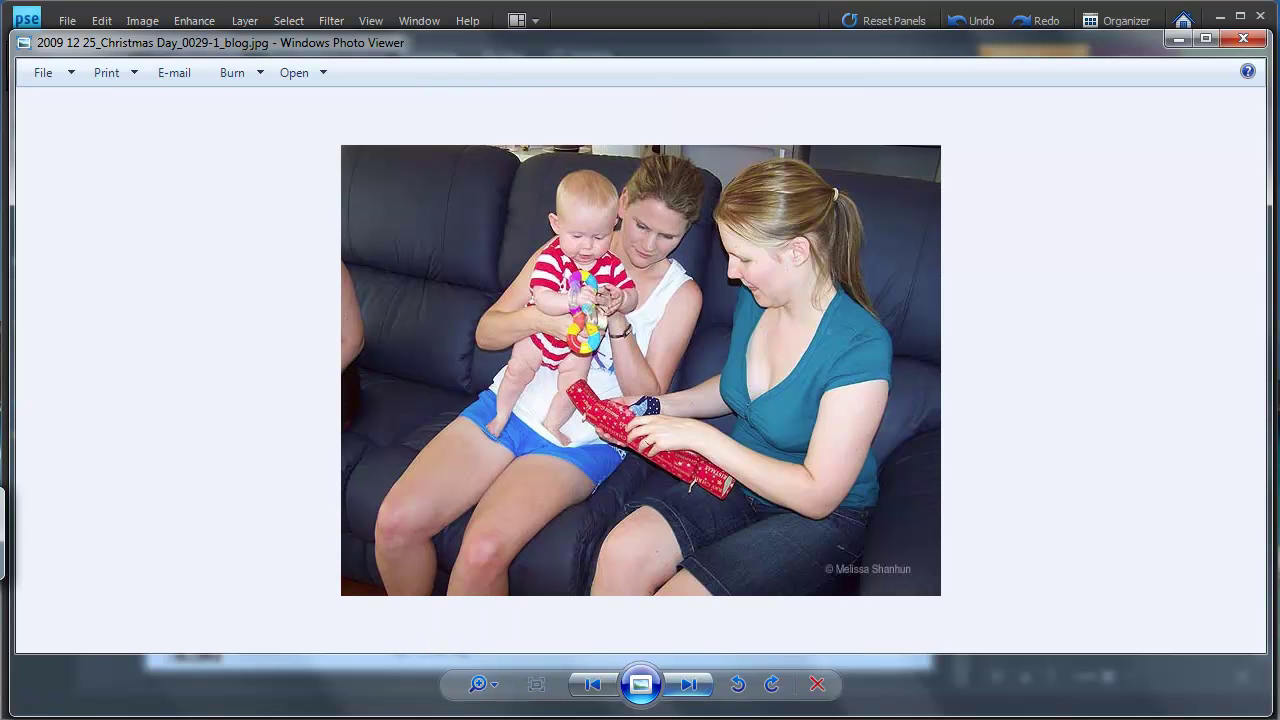